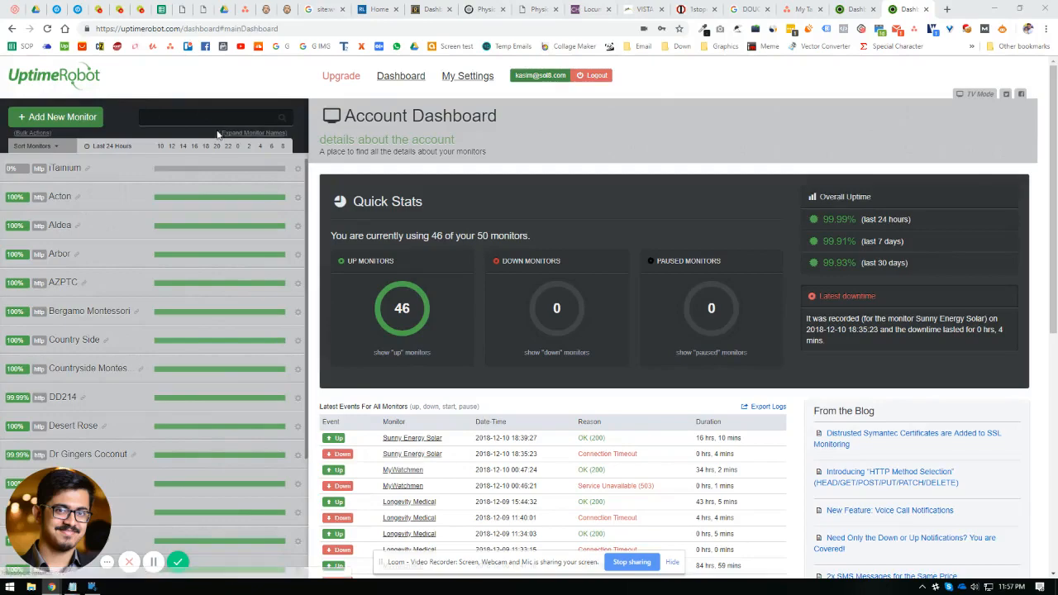
scroll(430, 372, "down", 5)
scroll(430, 372, "down", 3)
scroll(320, 419, "up", 6)
scroll(321, 419, "up", 3)
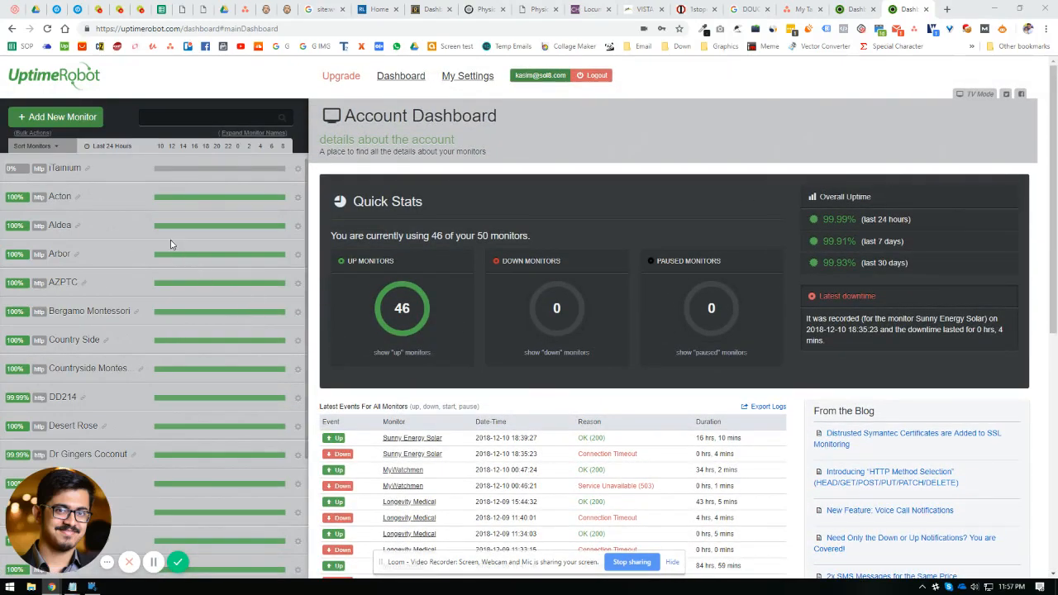
scroll(200, 296, "down", 3)
scroll(200, 296, "down", 2)
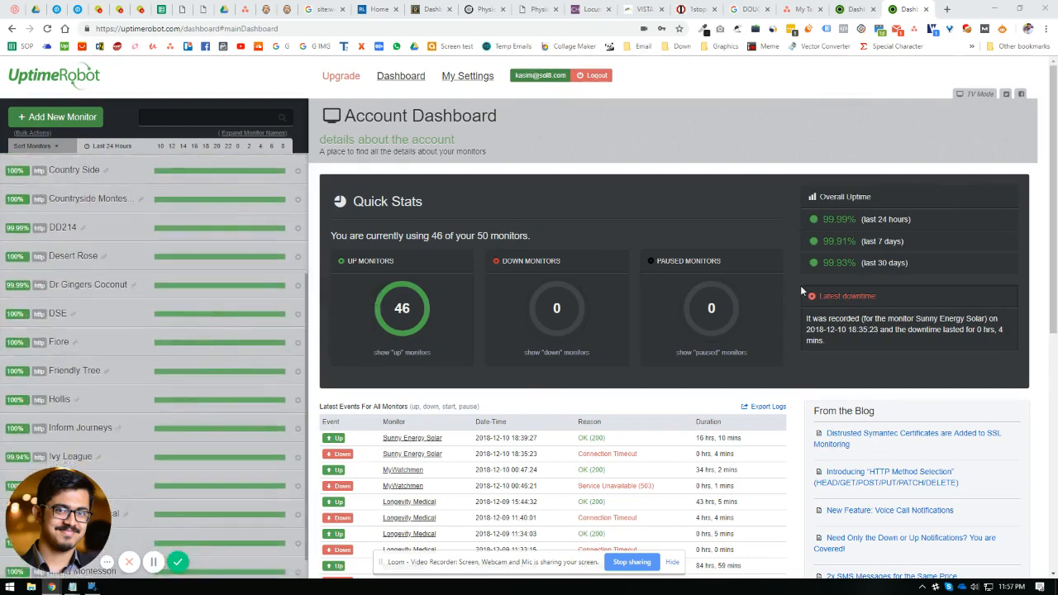
Select and adjust text on the current page before switching tabs
left_click_drag(477, 236, 530, 236)
left_click(469, 246)
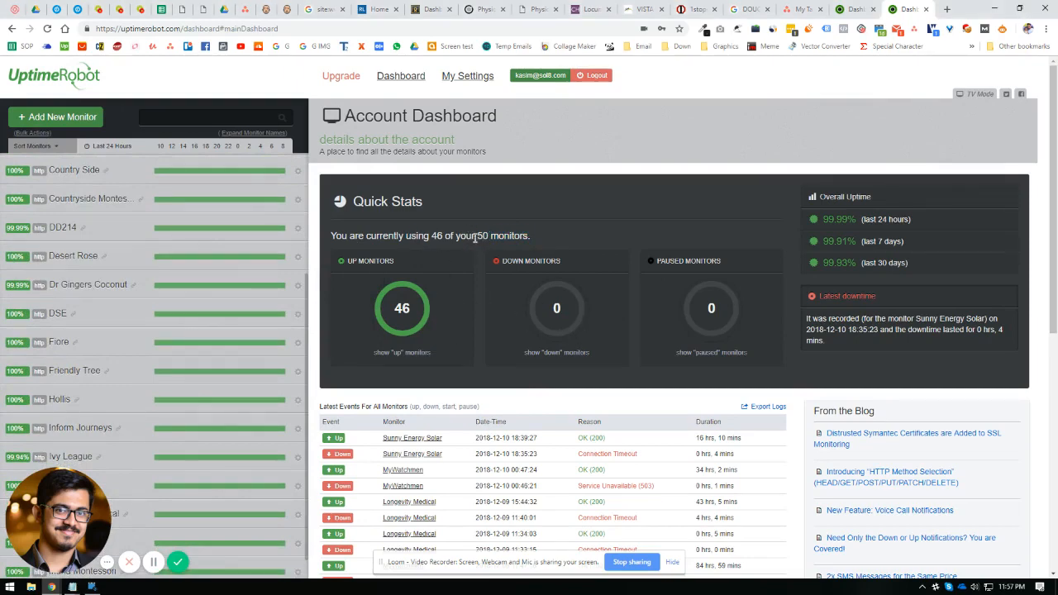
left_click_drag(475, 237, 530, 236)
left_click(646, 247)
scroll(490, 228, "down", 3)
scroll(572, 367, "up", 3)
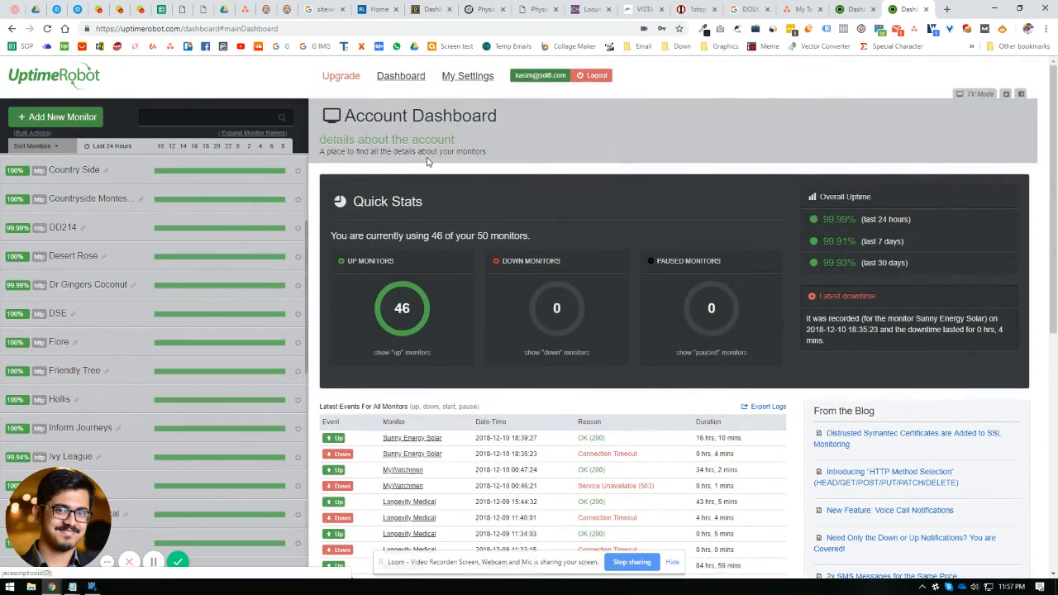
Copy the neilpatel.com address from the blog tab and return to UptimeRobot
left_click(431, 9)
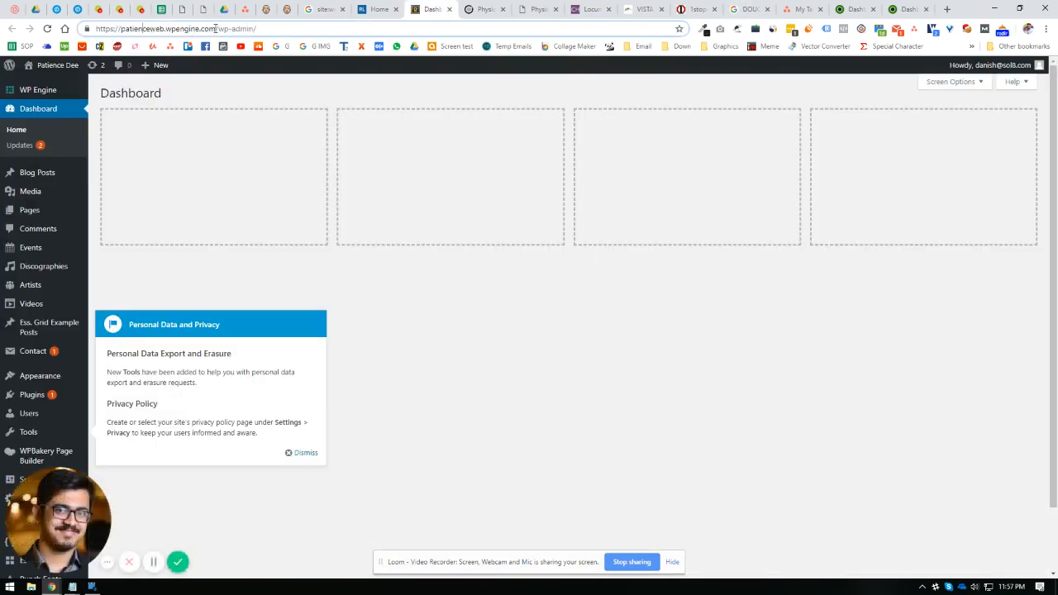
left_click(308, 9)
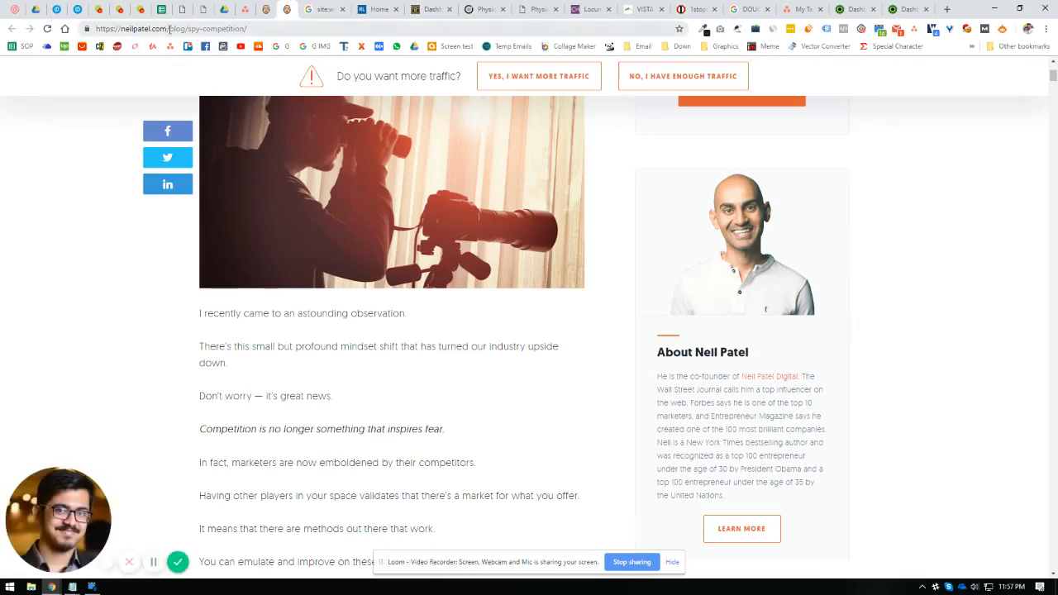
left_click_drag(169, 28, 55, 28)
right_click(120, 30)
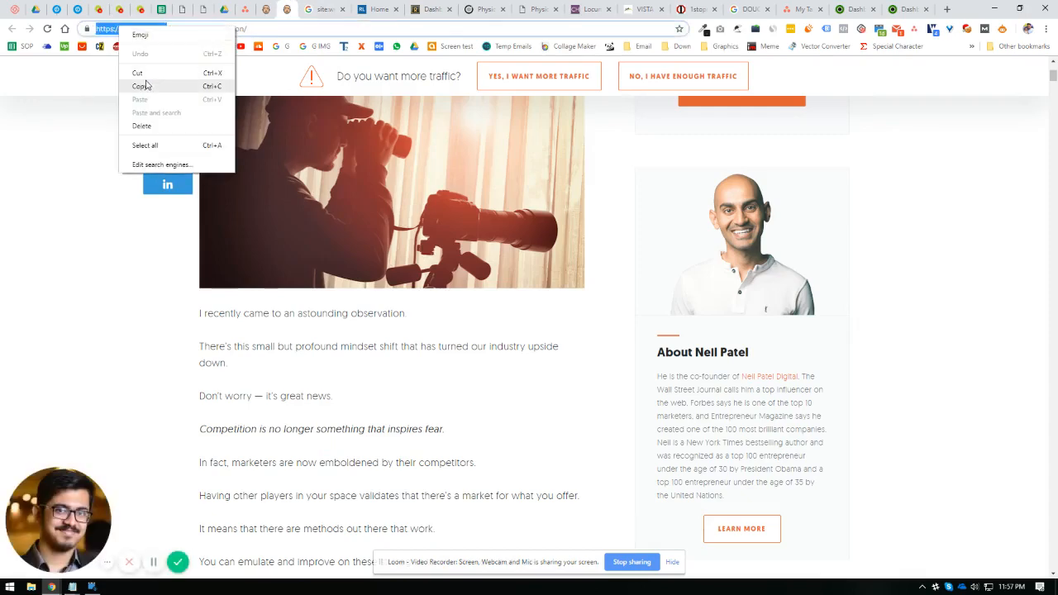
left_click(141, 87)
left_click(907, 9)
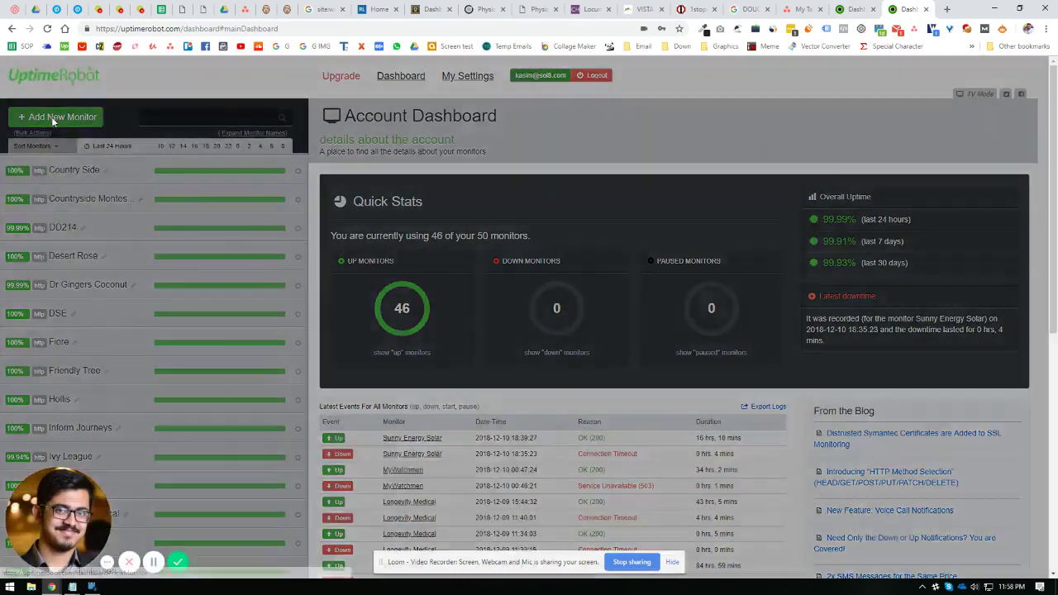
Add a new monitor with Monitor Type set to HTTP(s)
left_click(52, 116)
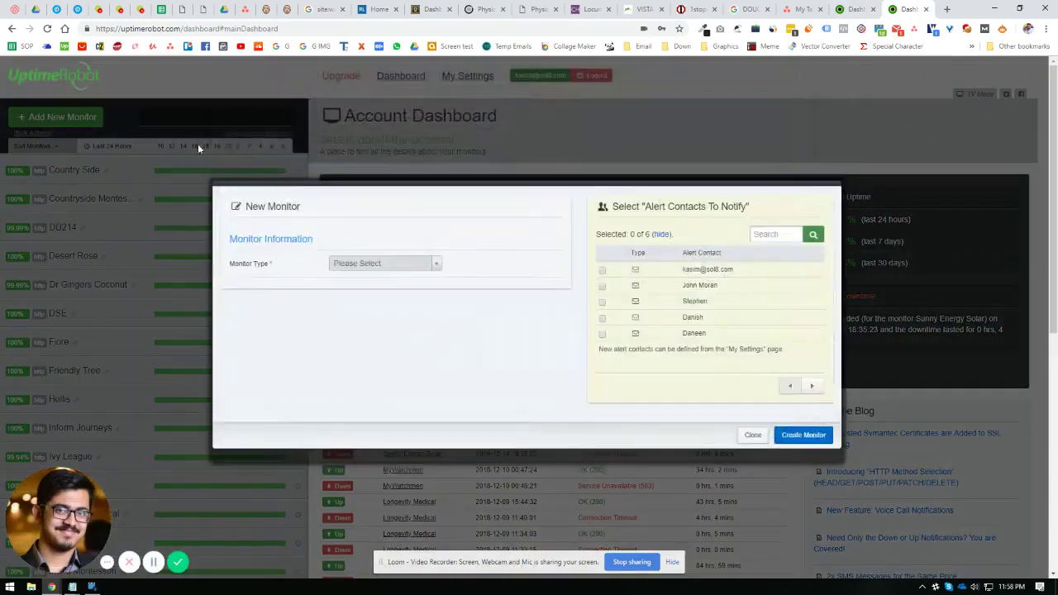
left_click(384, 263)
left_click(349, 295)
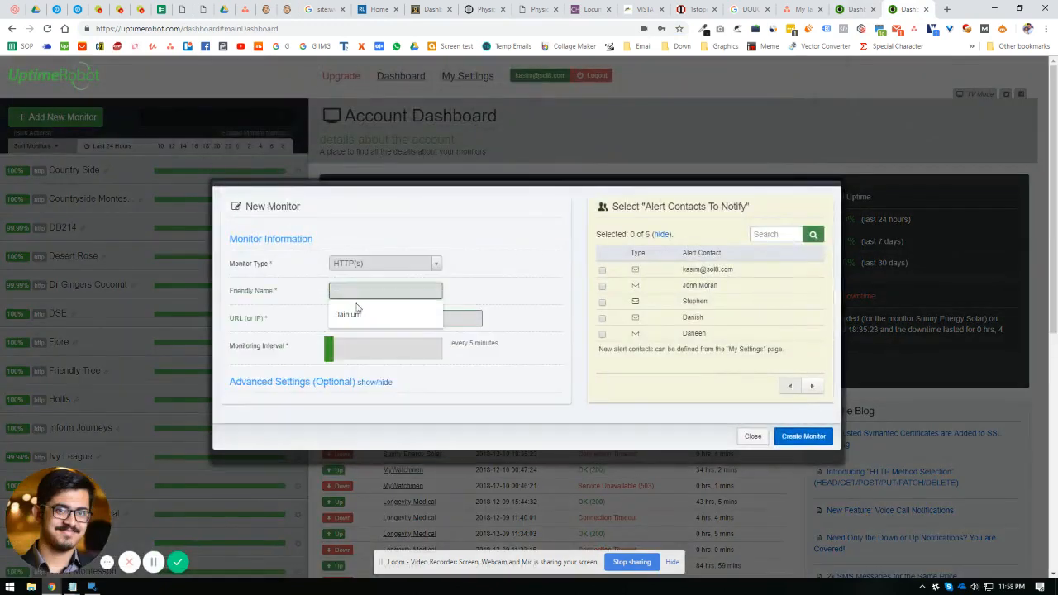
left_click(385, 290)
left_click(364, 317)
right_click(364, 317)
key("Escape")
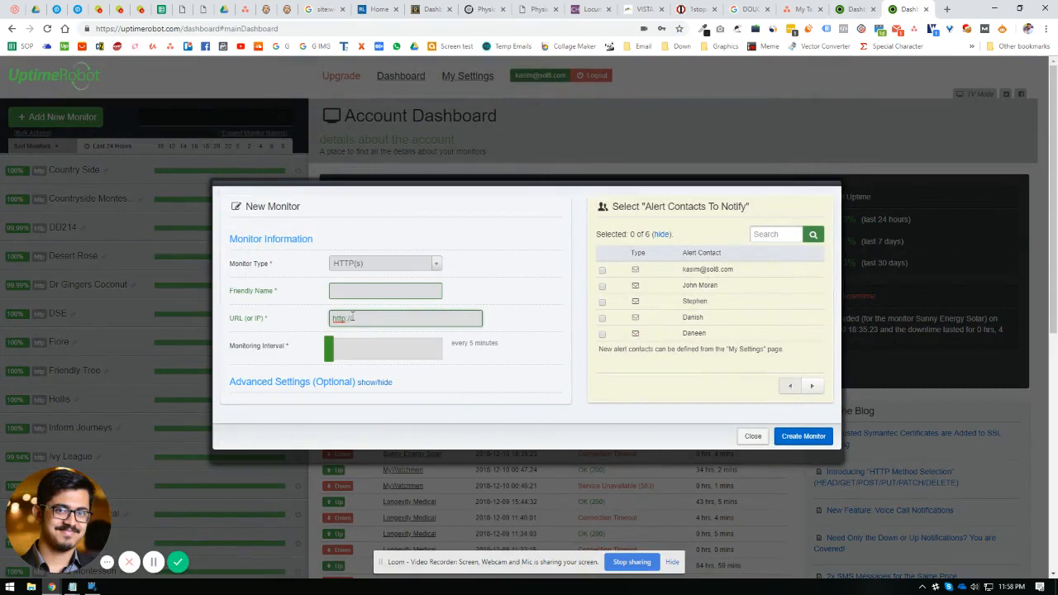
double_click(341, 318)
key("ctrl+v")
left_click_drag(423, 319, 311, 321)
key("ctrl+c")
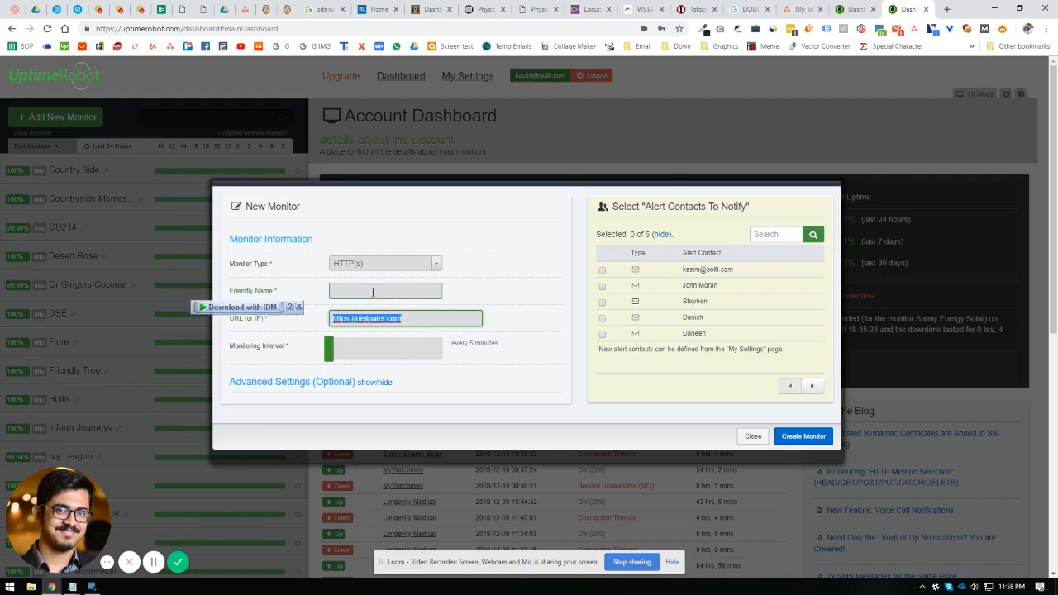
left_click(374, 291)
key("Escape")
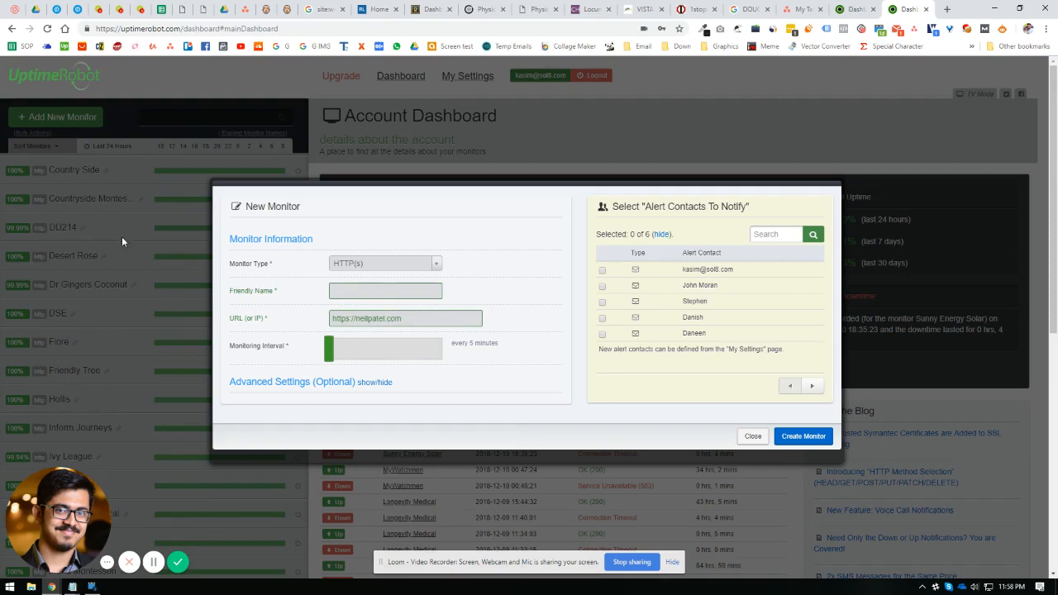
Copy the word neilpatel from the URL field
double_click(373, 318)
right_click(374, 318)
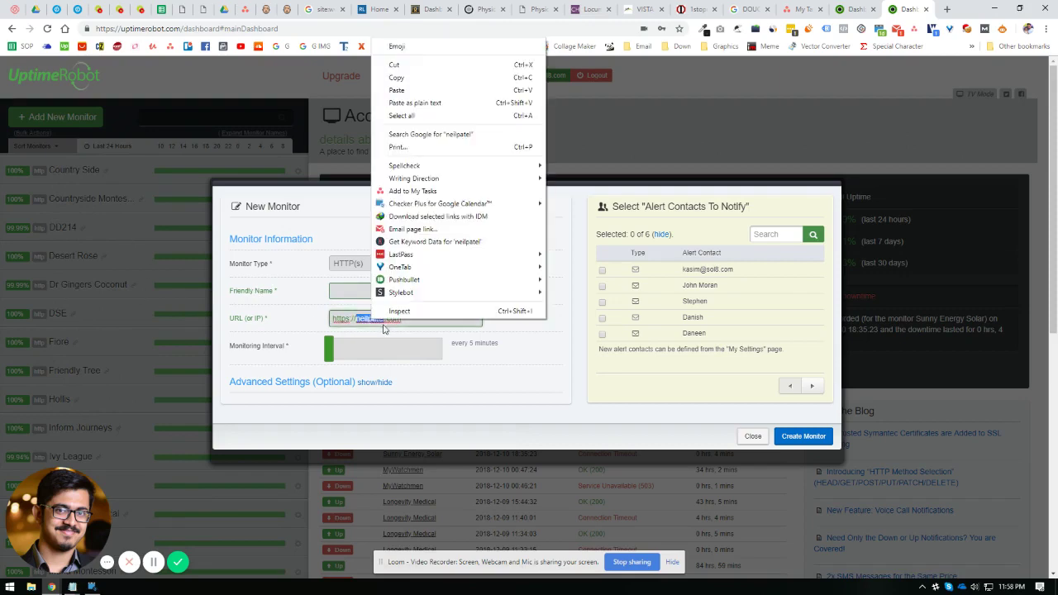
left_click(405, 78)
Paste neilpatel as the Friendly Name, then close the New Monitor form without creating it
left_click(376, 290)
right_click(370, 286)
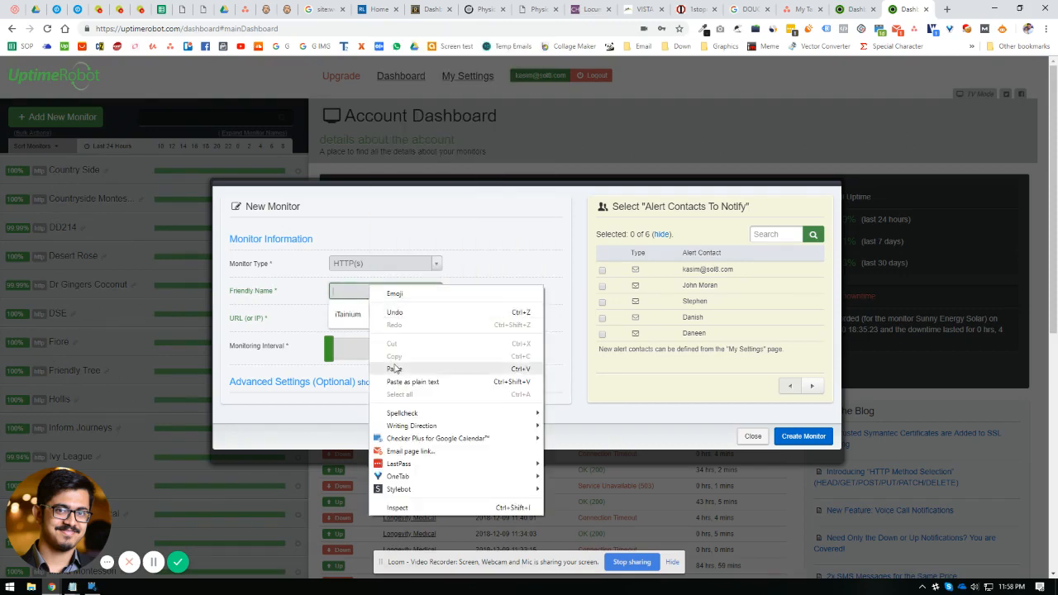
left_click(397, 363)
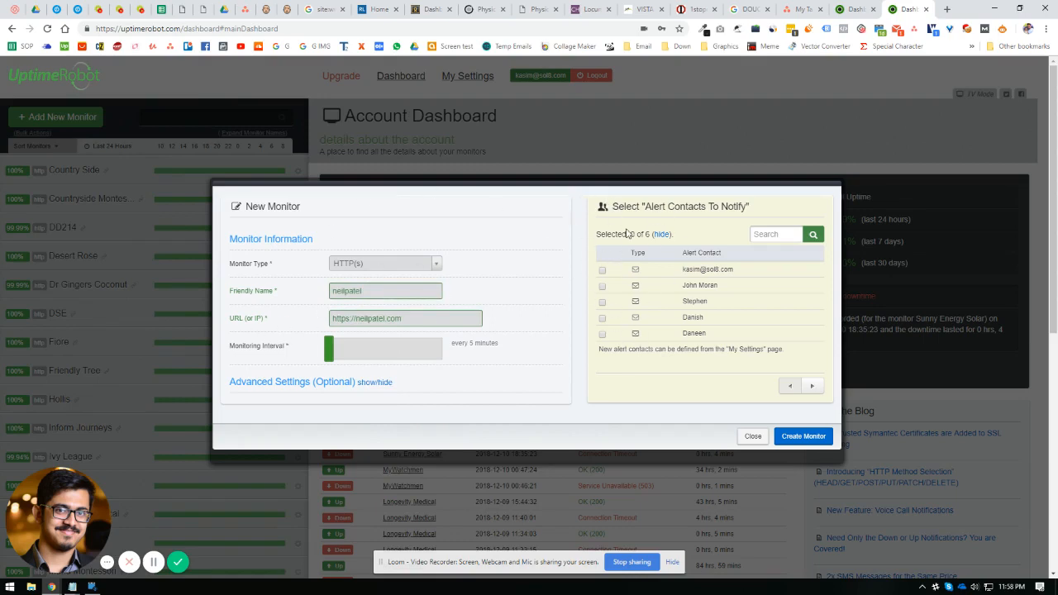
left_click(752, 435)
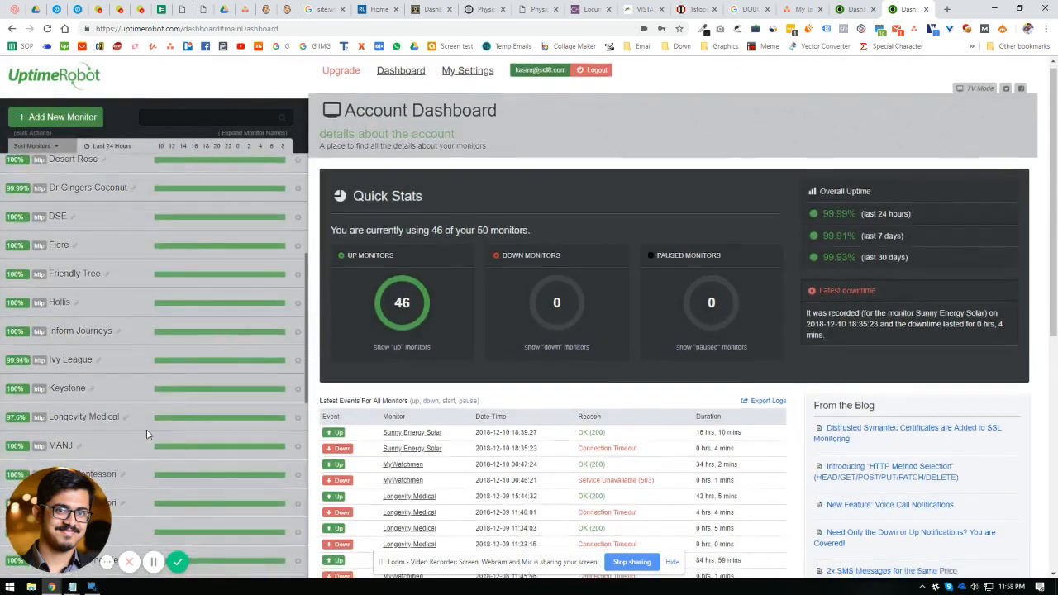
scroll(380, 399, "down", 2)
scroll(380, 399, "up", 2)
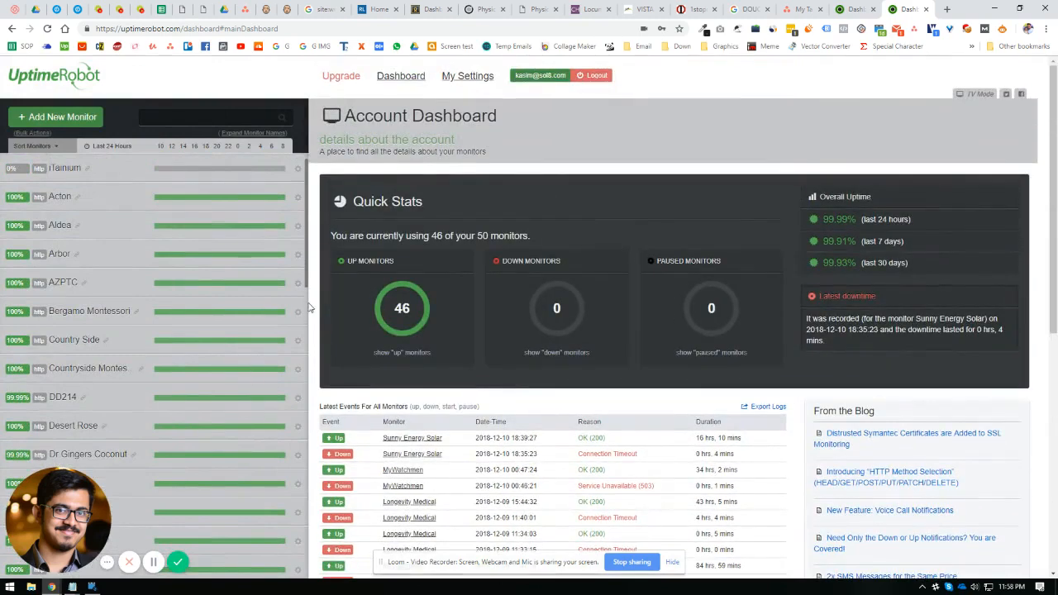